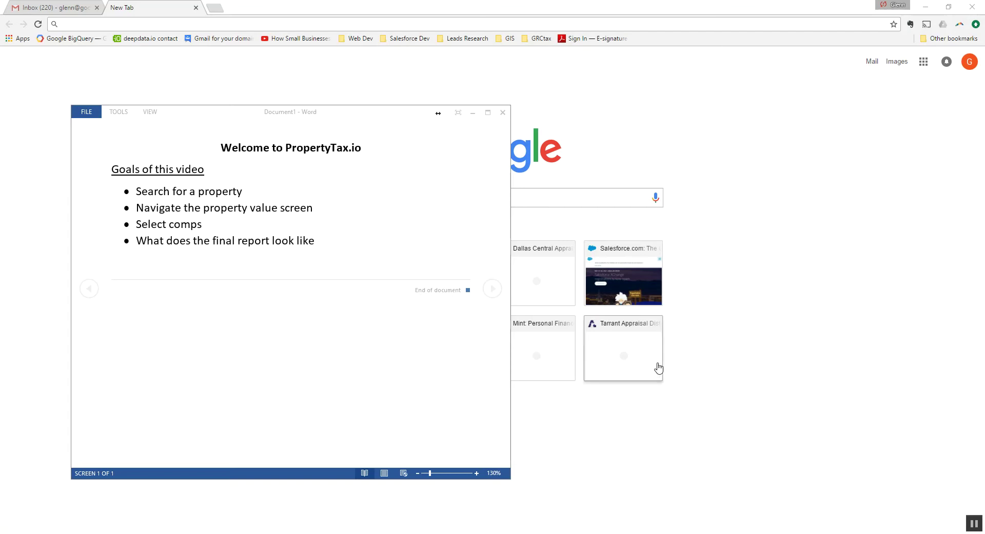
{"action": "left_click", "coordinate": [473, 119]}
{"action": "left_click", "coordinate": [472, 112]}
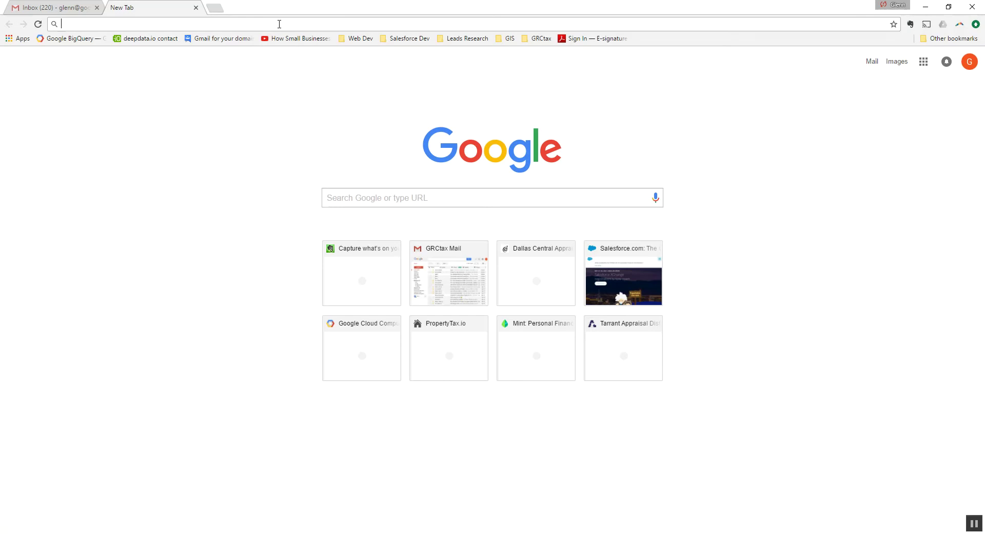
{"action": "type", "text": "www.propert"}
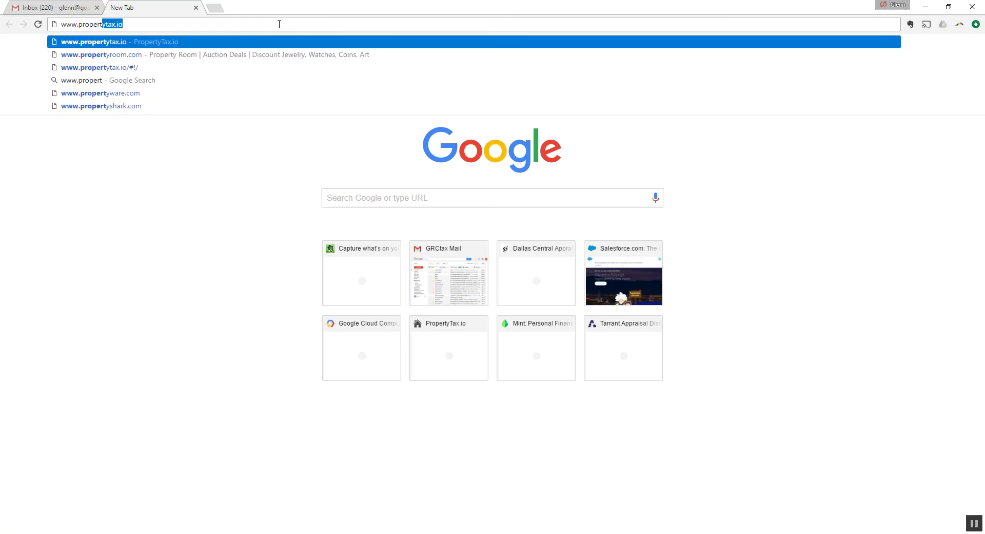
{"action": "type", "text": "ytax.io"}
{"action": "key", "text": "Return"}
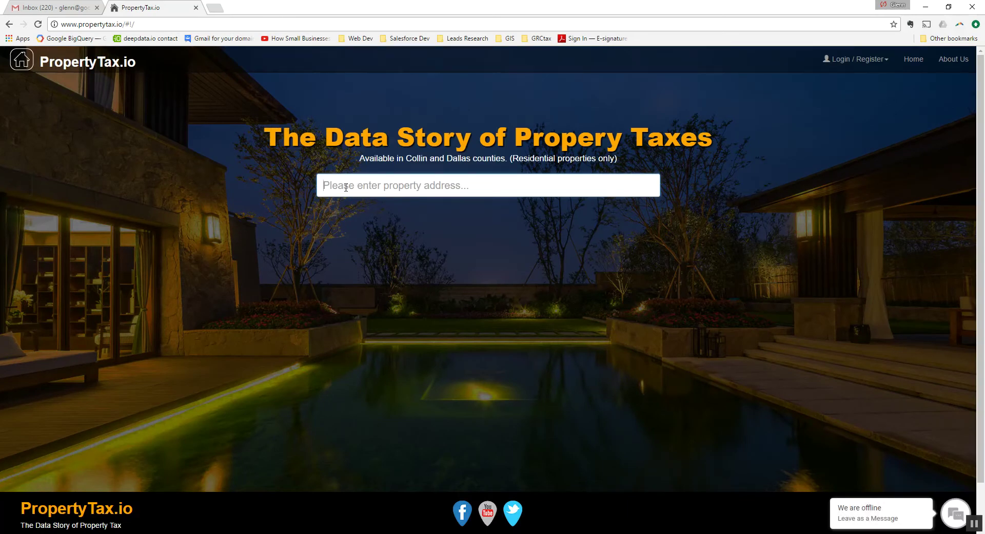
{"action": "left_click", "coordinate": [346, 187]}
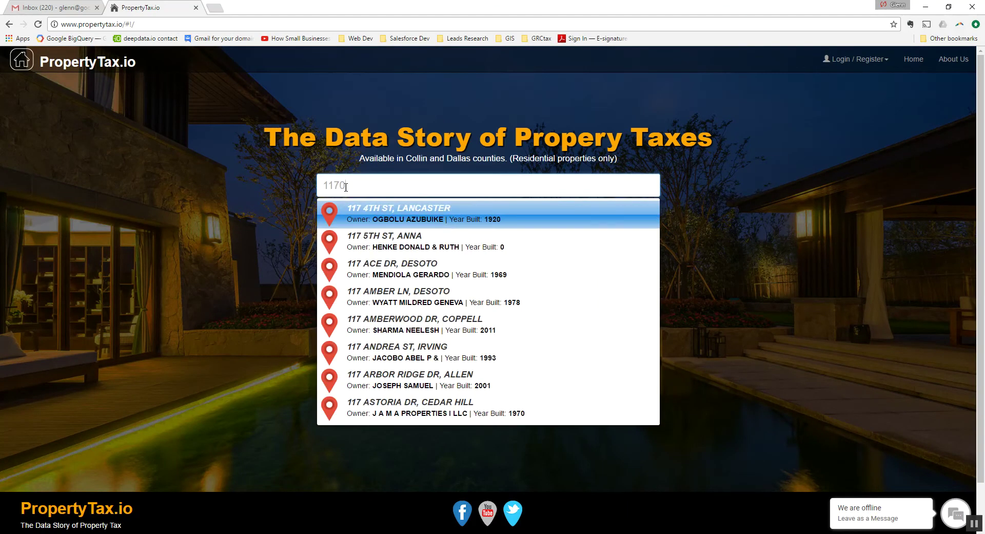
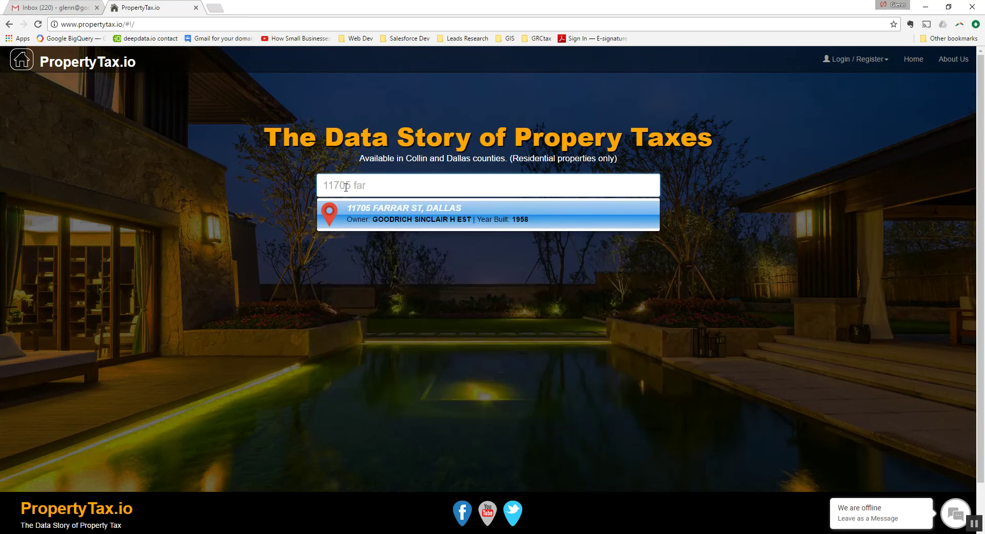
{"action": "left_click", "coordinate": [347, 226]}
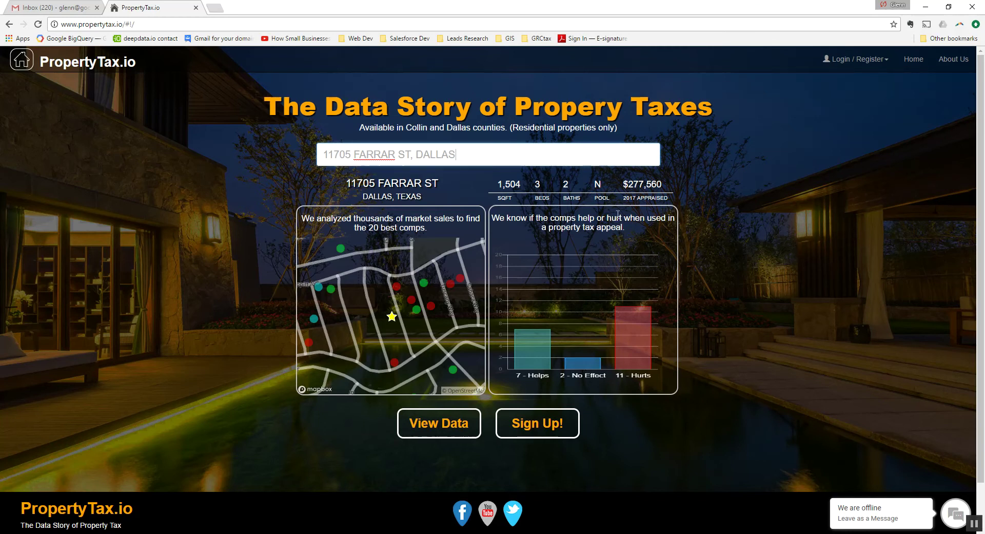
- Highlight the $277,560 appraised value and open the property's detailed data view
{"action": "left_click", "coordinate": [625, 183]}
{"action": "left_click_drag", "start_coordinate": [625, 183], "coordinate": [661, 188]}
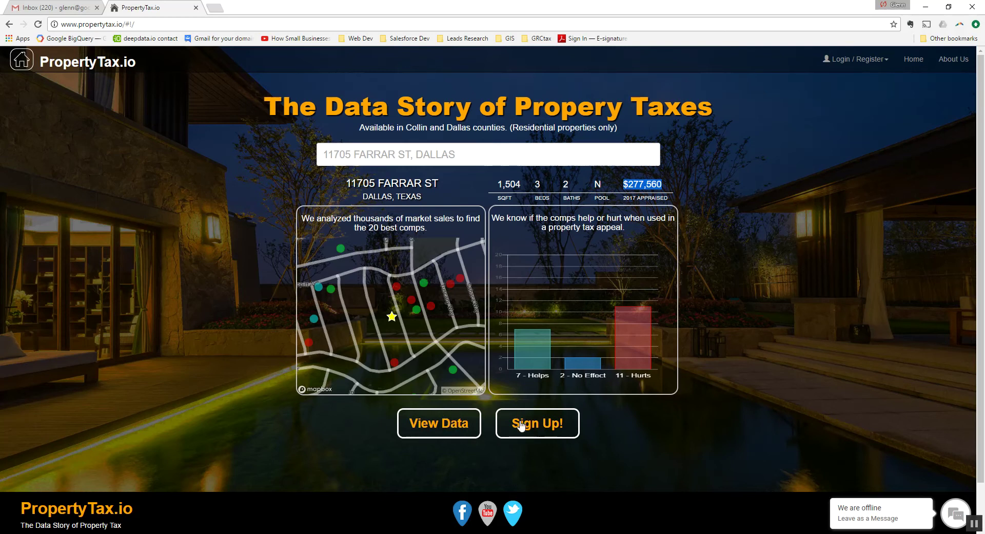
{"action": "left_click", "coordinate": [431, 432]}
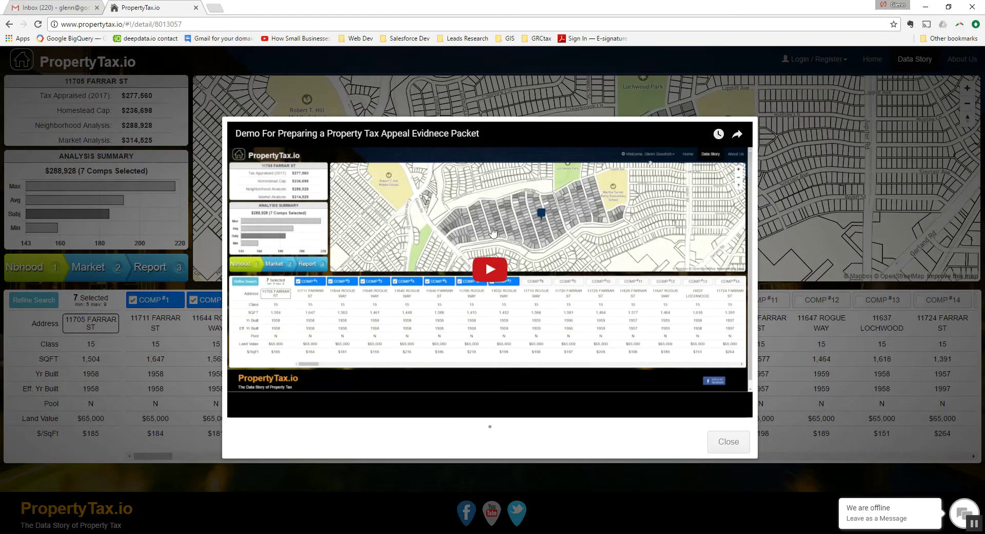
- Close the demo video and highlight the Tax Appraised, Homestead Cap, Neighborhood and $314,525 Market values
{"action": "left_click", "coordinate": [727, 447]}
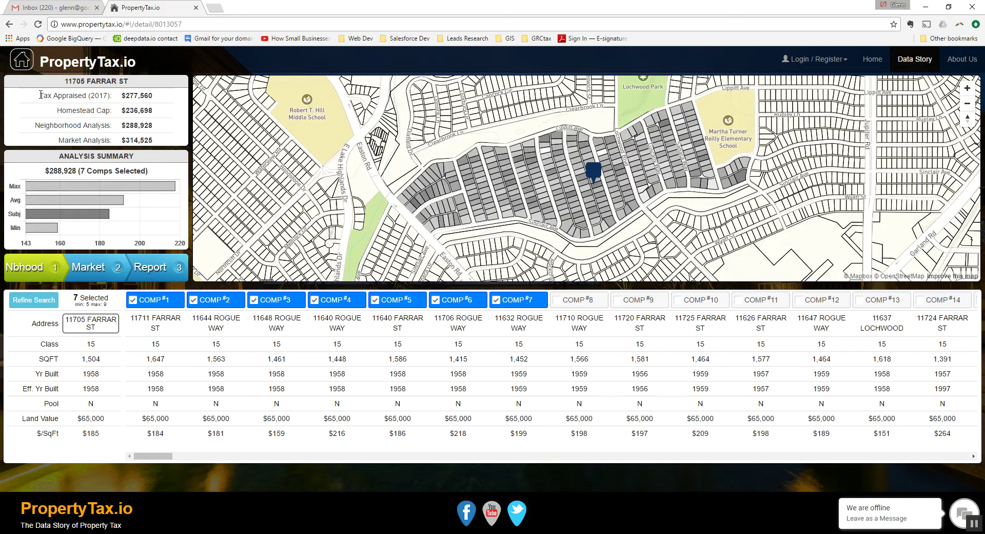
{"action": "left_click_drag", "start_coordinate": [40, 96], "coordinate": [162, 97]}
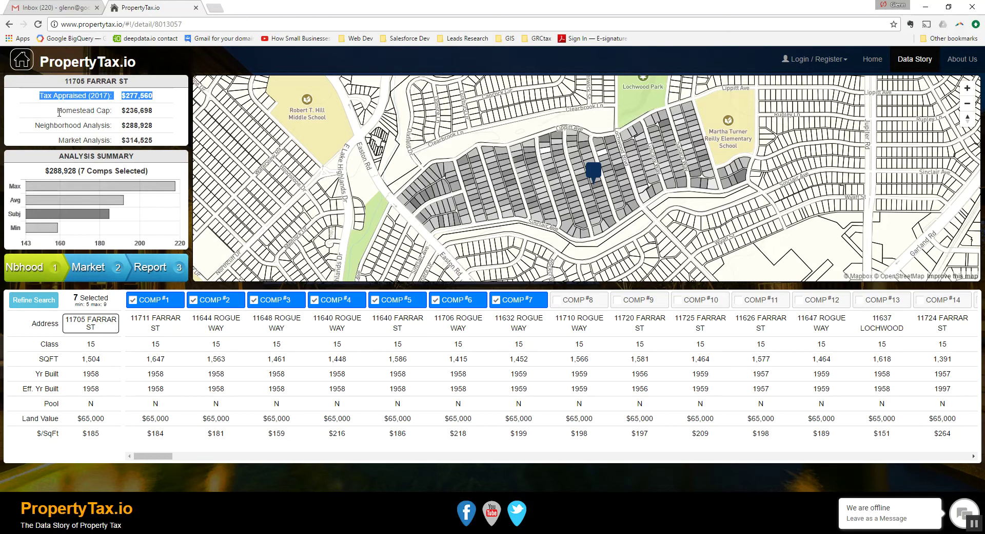
{"action": "left_click_drag", "start_coordinate": [57, 110], "coordinate": [167, 115]}
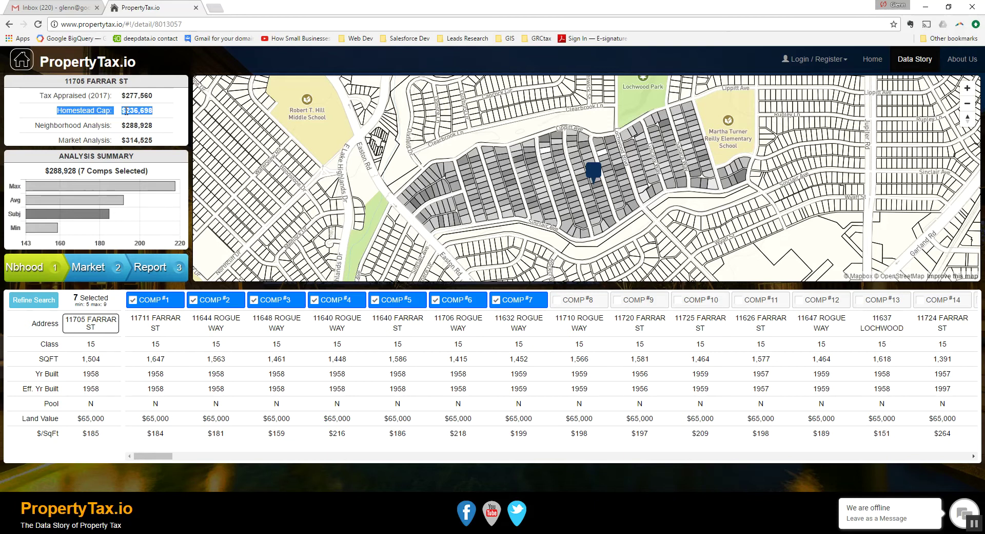
{"action": "left_click", "coordinate": [92, 127]}
{"action": "left_click_drag", "start_coordinate": [35, 125], "coordinate": [159, 130]}
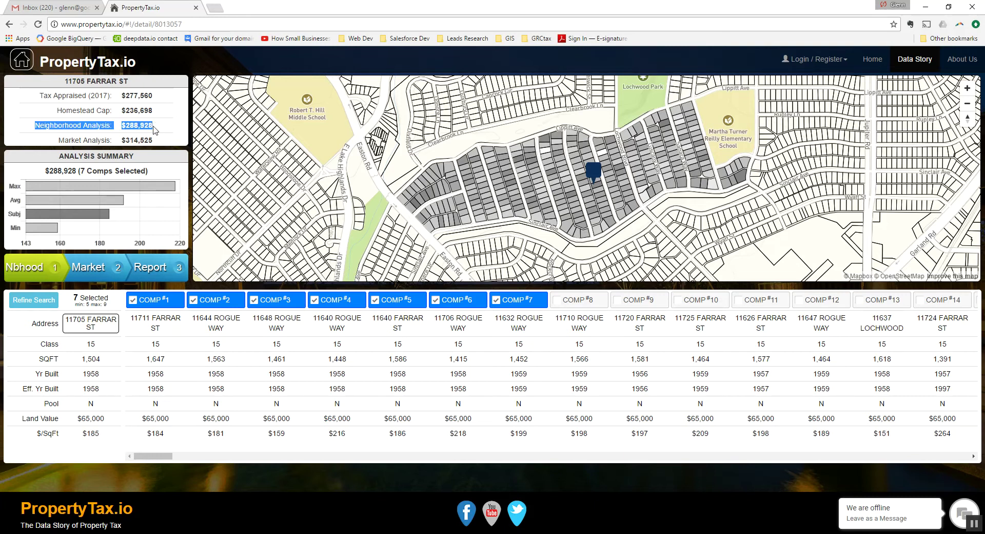
{"action": "left_click", "coordinate": [60, 138]}
{"action": "left_click_drag", "start_coordinate": [59, 139], "coordinate": [157, 144]}
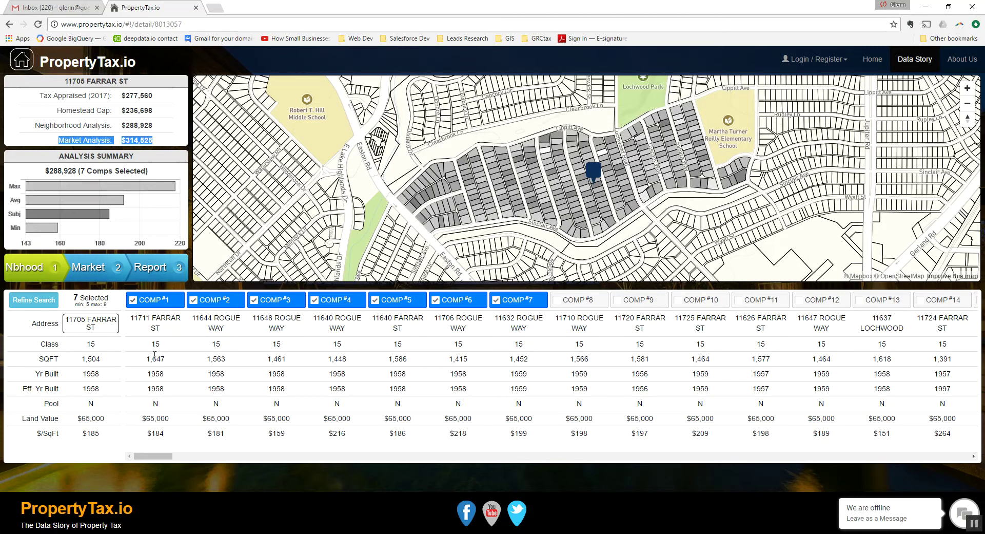
{"action": "left_click", "coordinate": [148, 360]}
{"action": "double_click", "coordinate": [147, 360]}
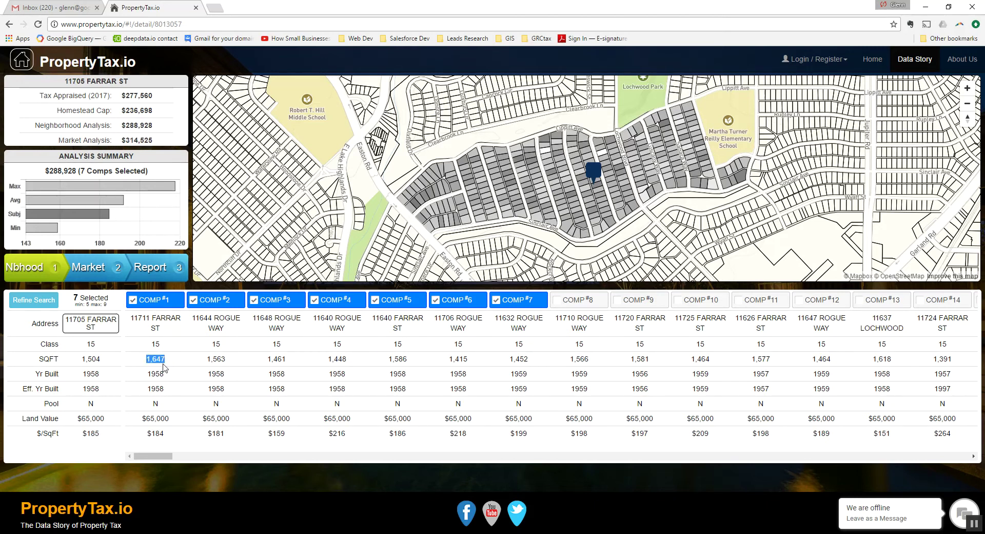
{"action": "double_click", "coordinate": [149, 374]}
{"action": "double_click", "coordinate": [149, 420]}
{"action": "double_click", "coordinate": [155, 404]}
{"action": "double_click", "coordinate": [91, 403]}
{"action": "double_click", "coordinate": [160, 344]}
{"action": "double_click", "coordinate": [91, 343]}
{"action": "left_click", "coordinate": [171, 346]}
{"action": "left_click", "coordinate": [466, 303]}
- Swap comps 7 and 9 out for comps 8 and 10, then view the Market analysis
{"action": "left_click", "coordinate": [517, 303]}
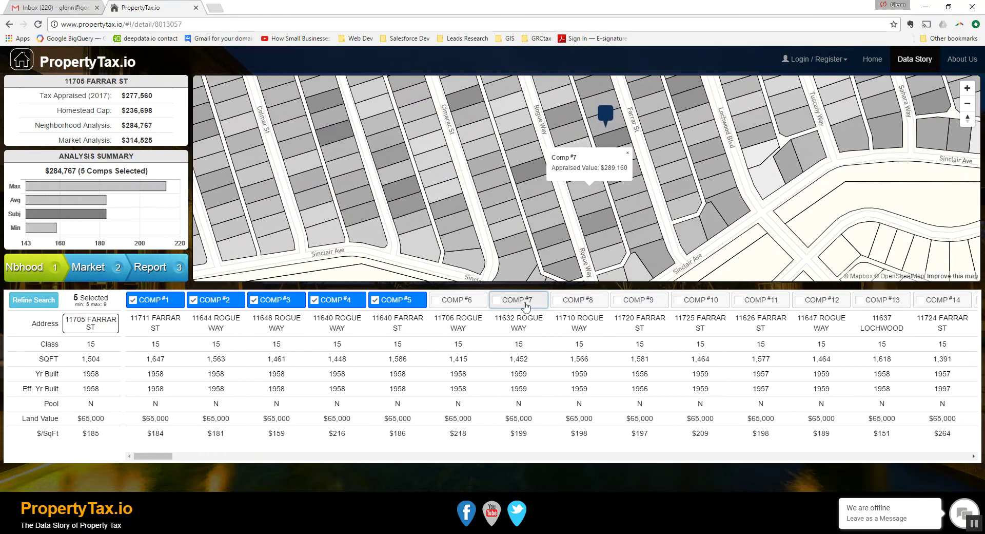
{"action": "left_click", "coordinate": [585, 303]}
{"action": "left_click", "coordinate": [649, 307]}
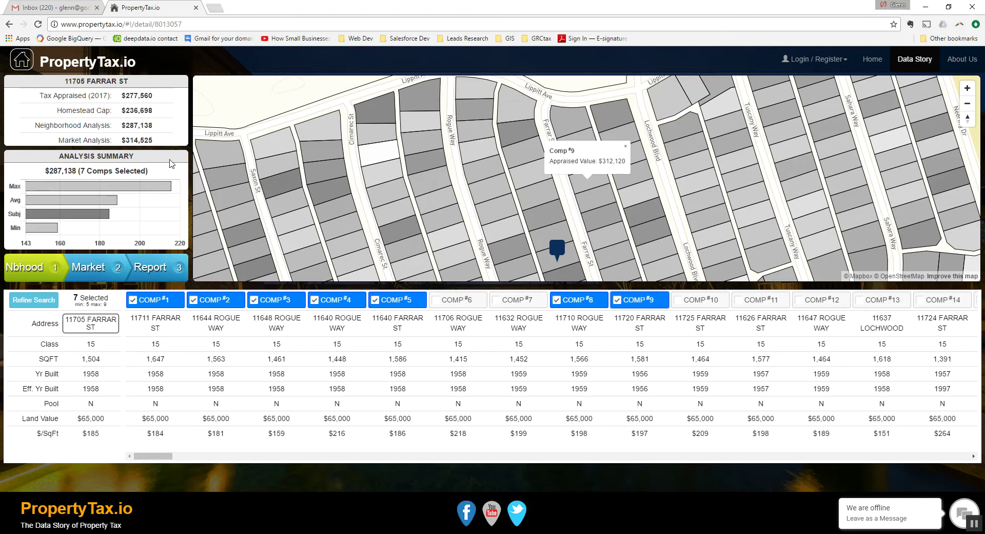
{"action": "double_click", "coordinate": [132, 127]}
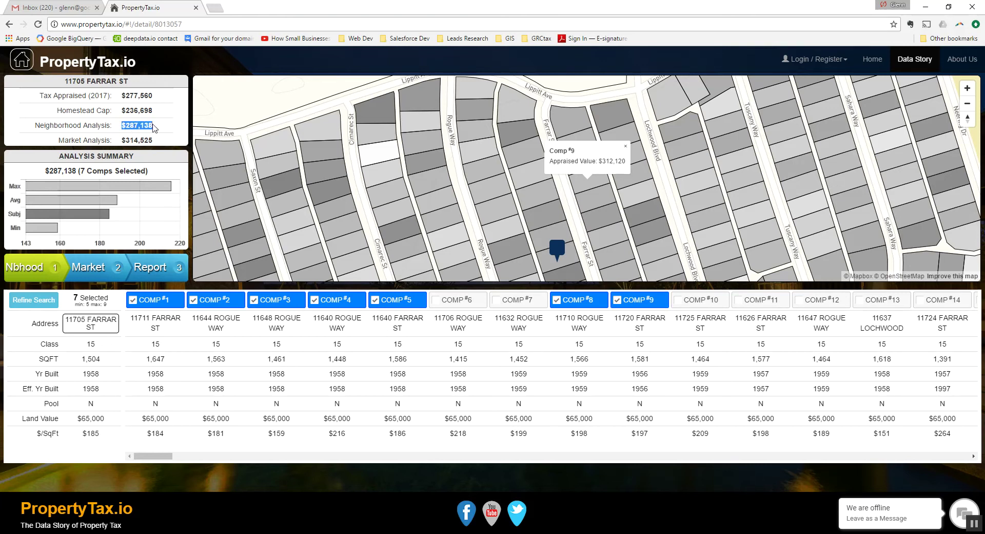
{"action": "left_click", "coordinate": [688, 305]}
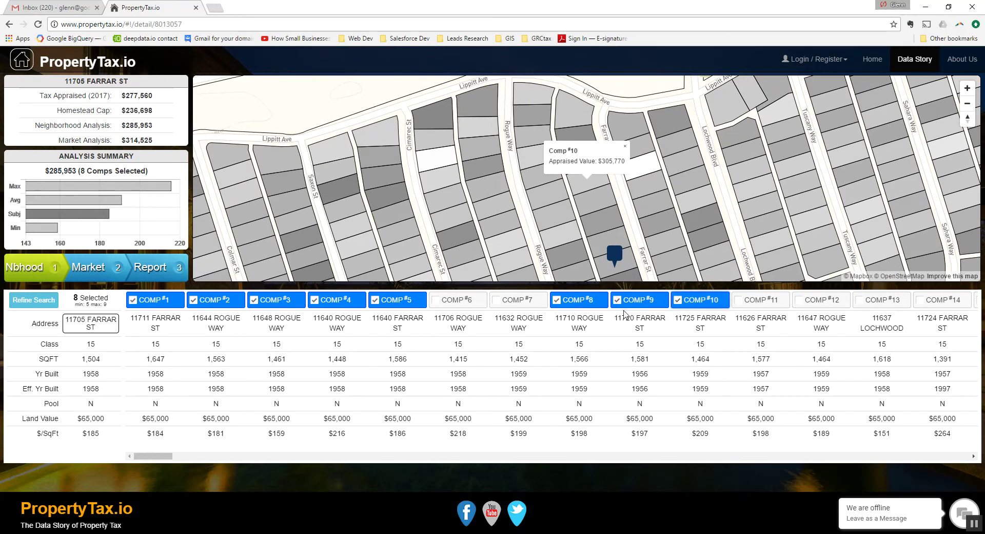
{"action": "left_click", "coordinate": [642, 307]}
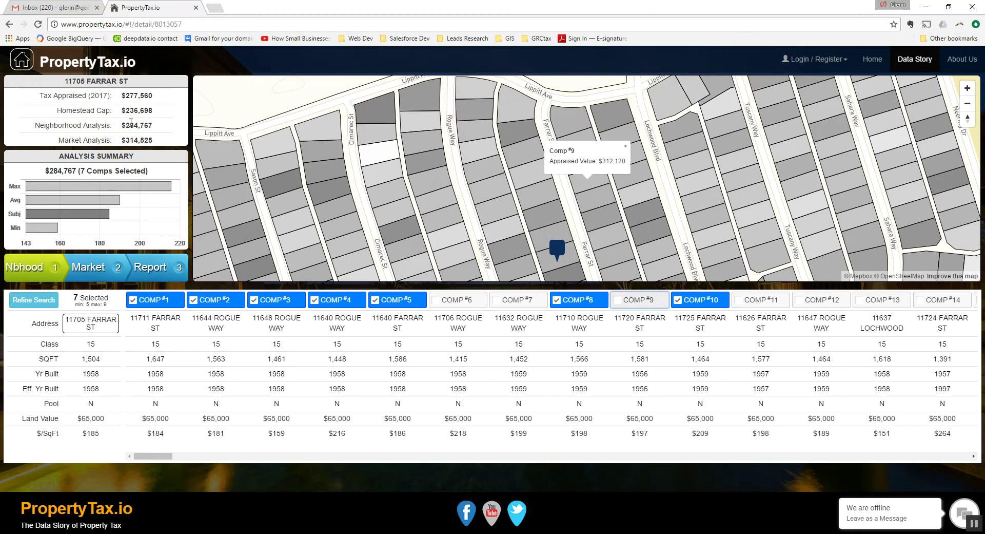
{"action": "left_click", "coordinate": [25, 270]}
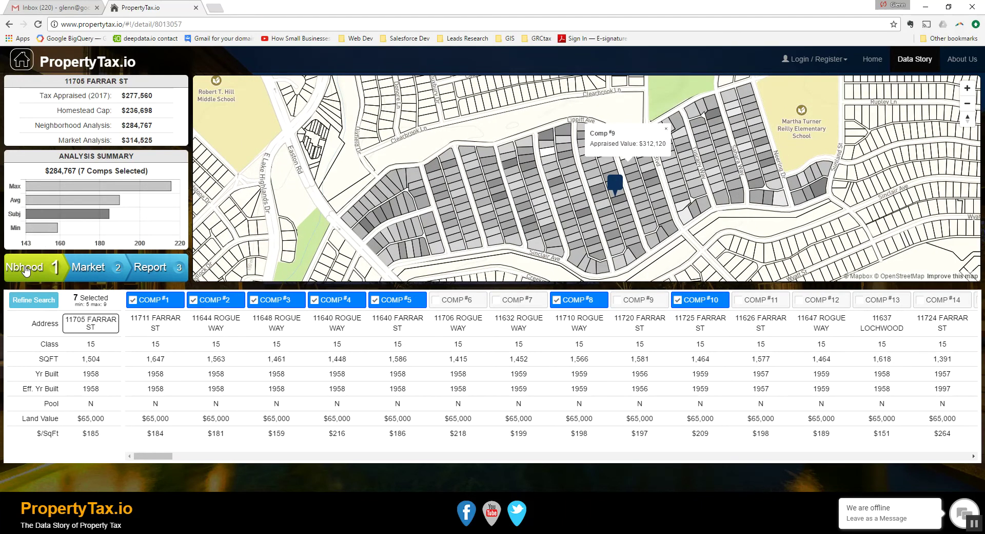
{"action": "left_click", "coordinate": [91, 268]}
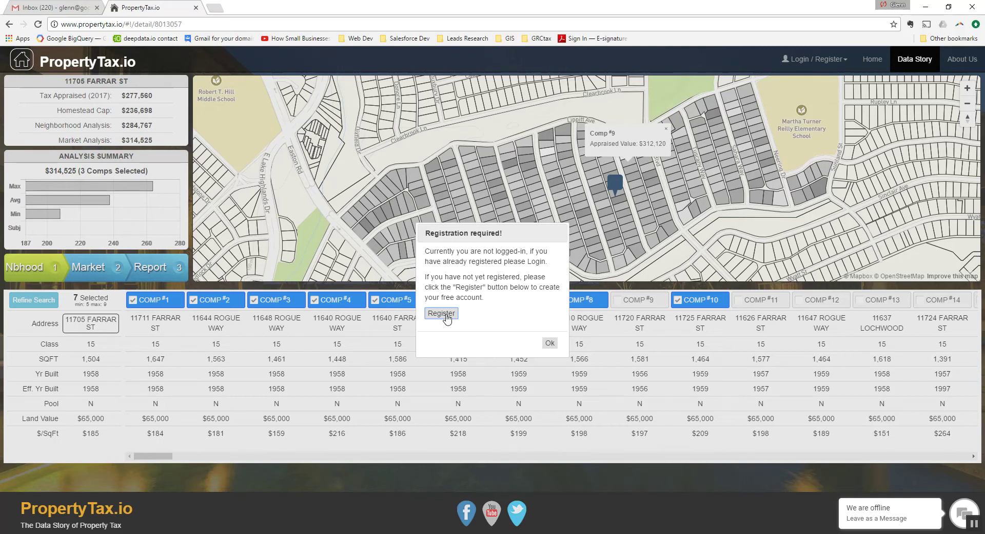
{"action": "left_click", "coordinate": [446, 316]}
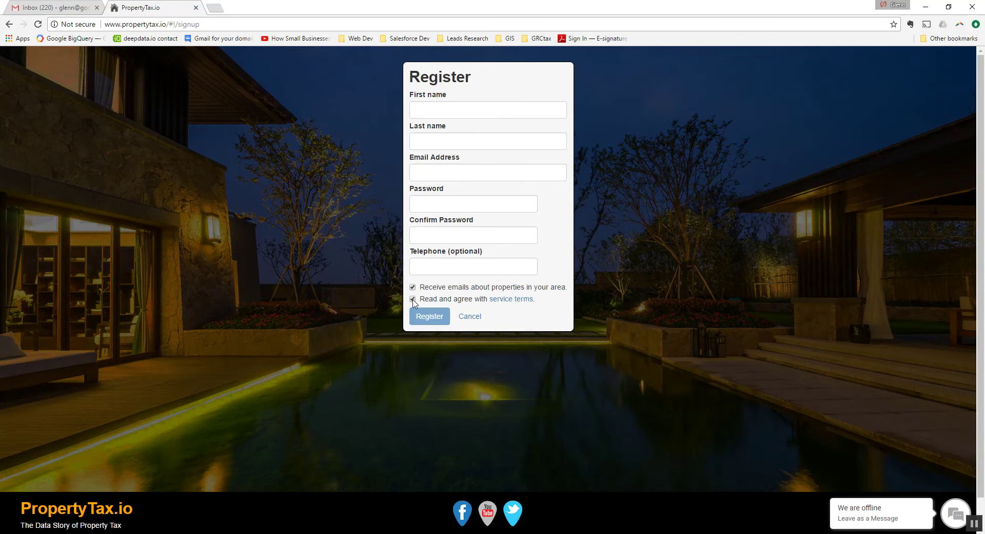
{"action": "left_click", "coordinate": [469, 315]}
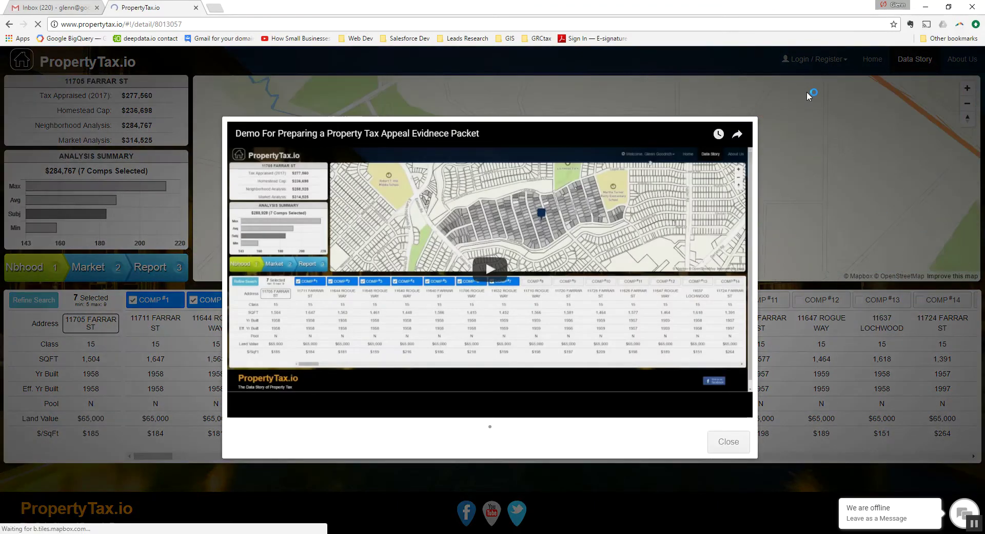
- Close the demo video and sign in with the account e-mail and password, declining to save it
{"action": "left_click", "coordinate": [729, 441]}
{"action": "left_click", "coordinate": [816, 59]}
{"action": "left_click", "coordinate": [780, 122]}
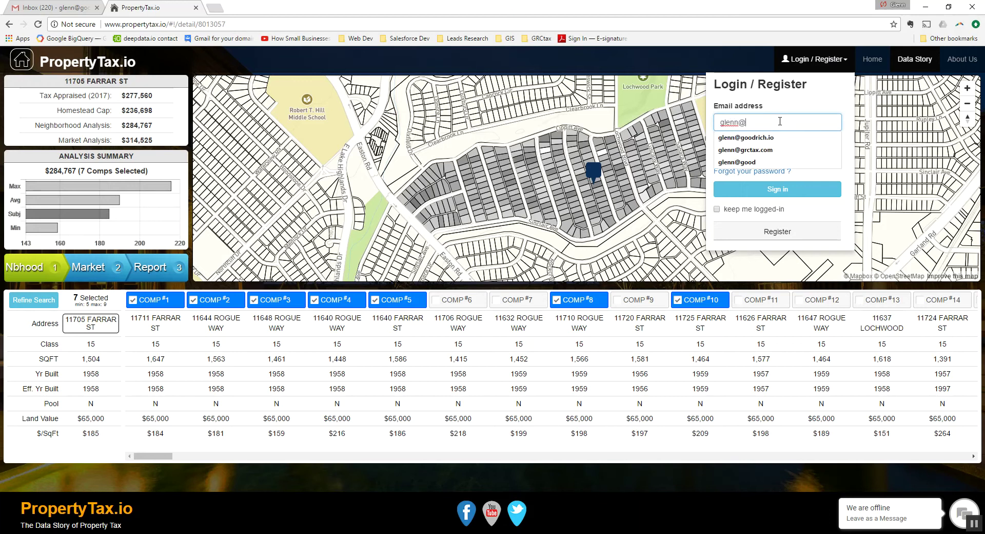
{"action": "key", "text": "Tab"}
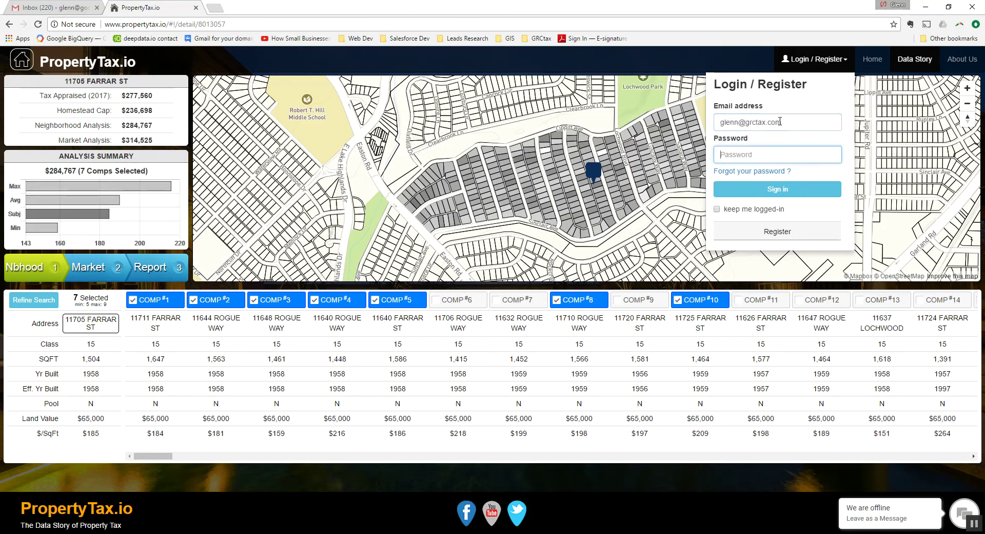
{"action": "type", "text": "•••••••••"}
{"action": "left_click", "coordinate": [779, 188]}
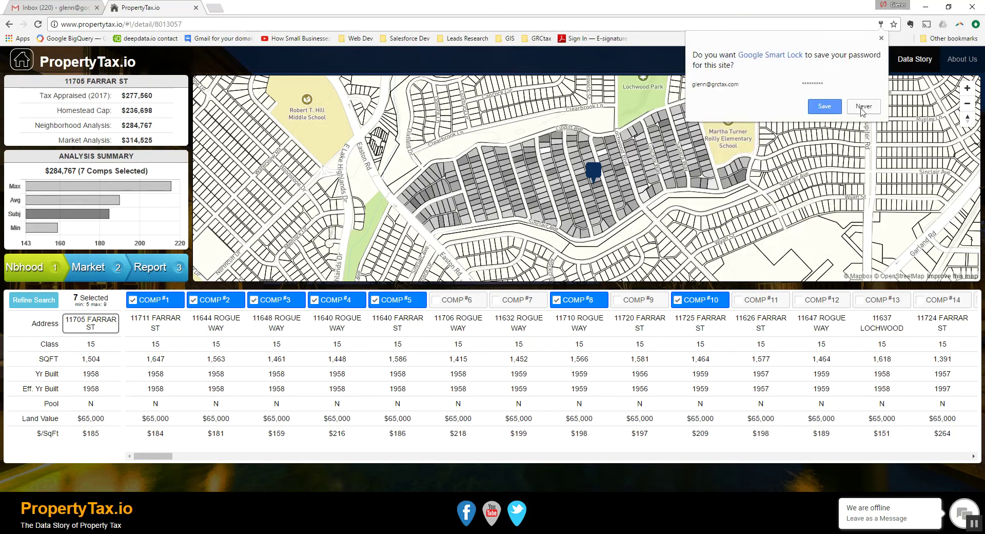
{"action": "left_click", "coordinate": [864, 108]}
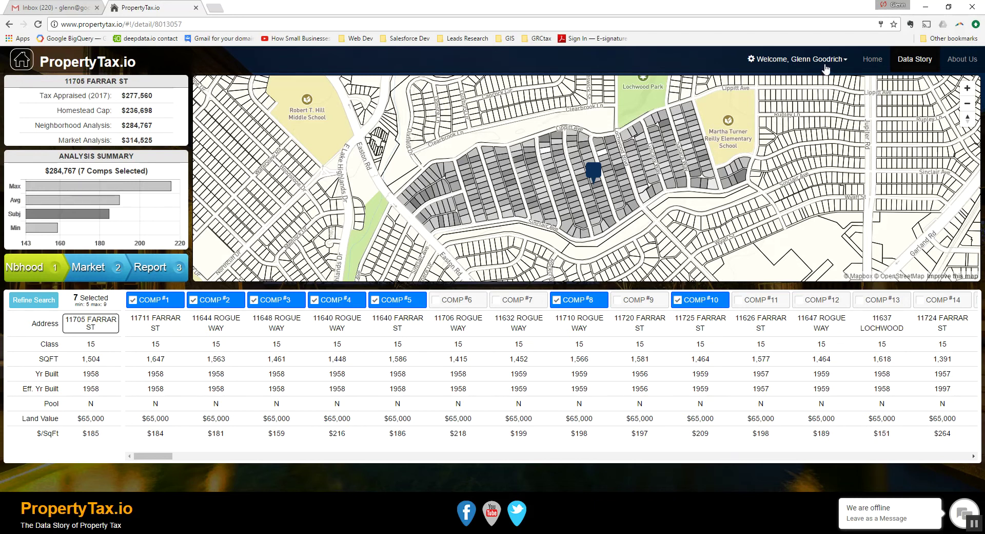
{"action": "left_click", "coordinate": [101, 271]}
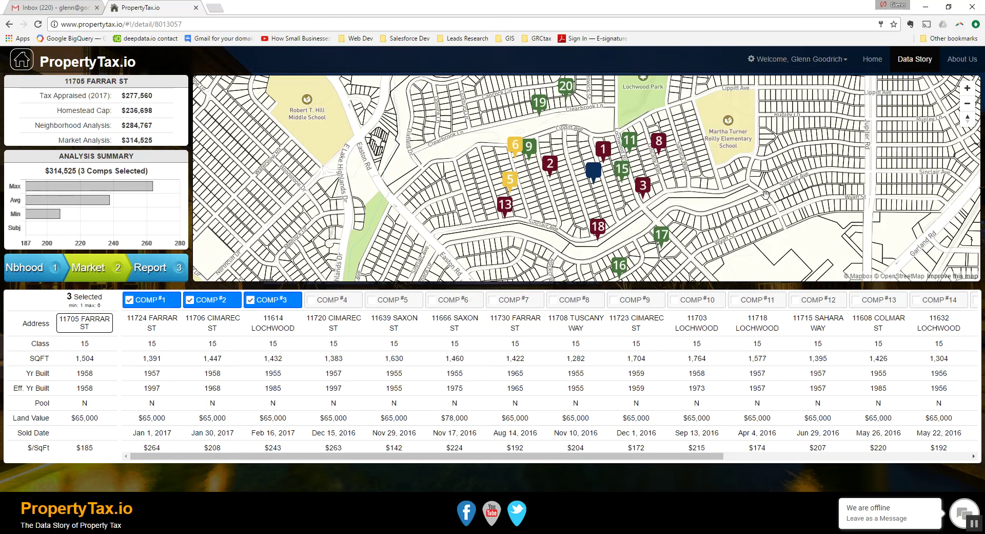
{"action": "mouse_move", "coordinate": [663, 242]}
{"action": "mouse_move", "coordinate": [644, 194]}
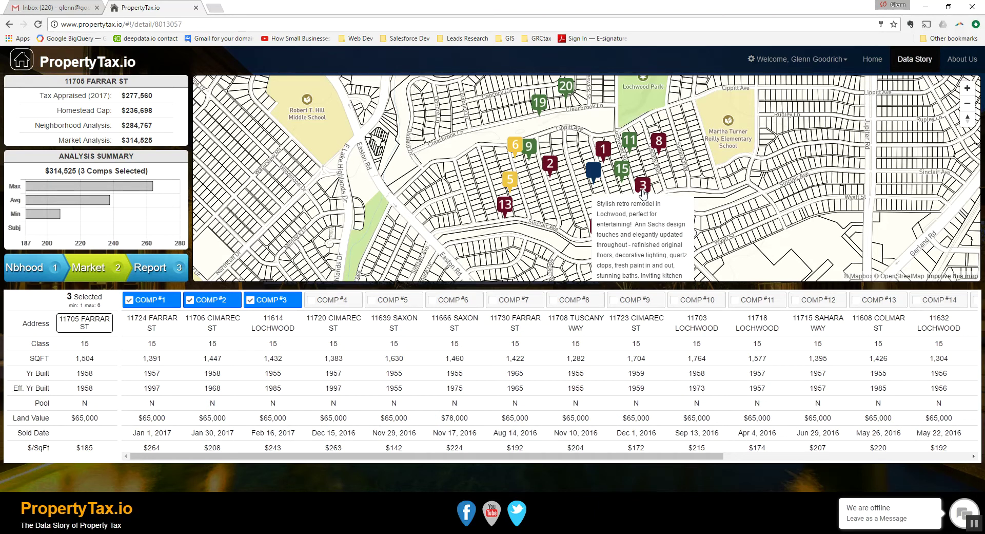
{"action": "mouse_move", "coordinate": [512, 189]}
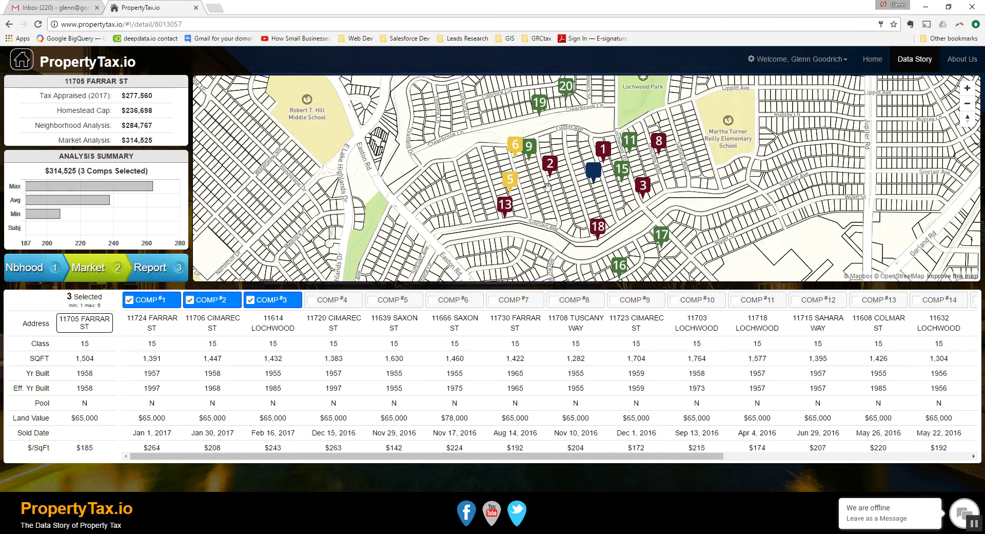
{"action": "mouse_move", "coordinate": [596, 162]}
{"action": "scroll", "coordinate": [606, 189], "scroll_direction": "up", "scroll_amount": 2}
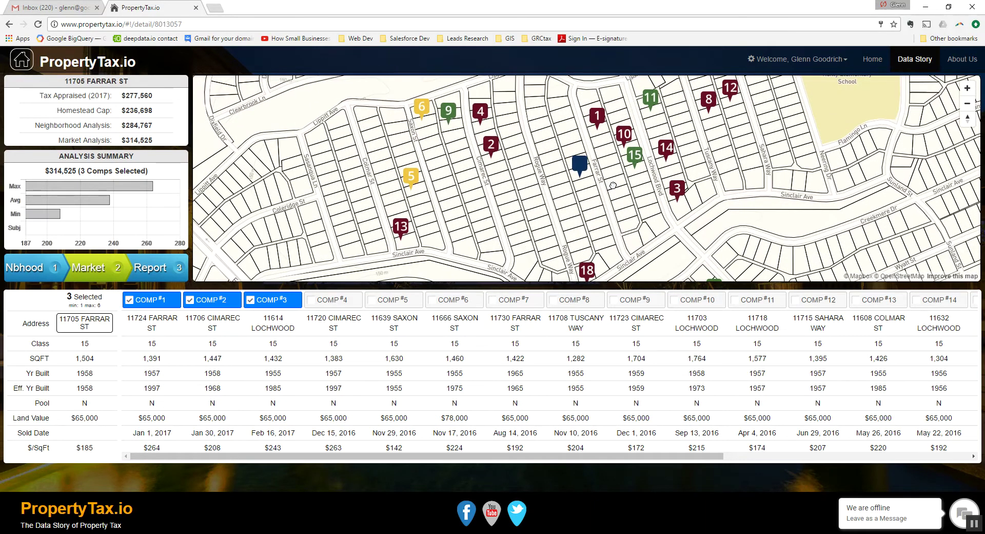
{"action": "left_click_drag", "start_coordinate": [612, 184], "coordinate": [596, 219]}
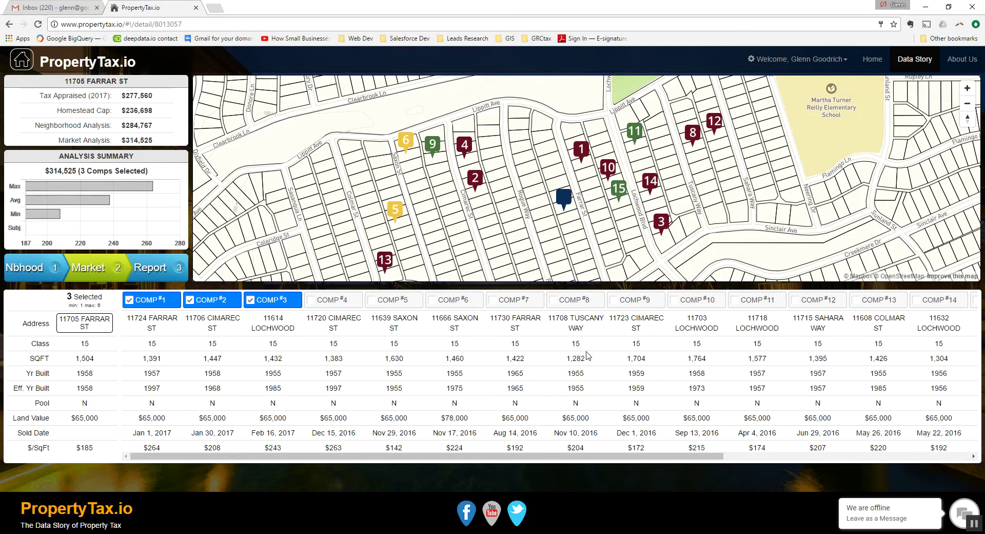
{"action": "left_click_drag", "start_coordinate": [524, 460], "coordinate": [777, 468]}
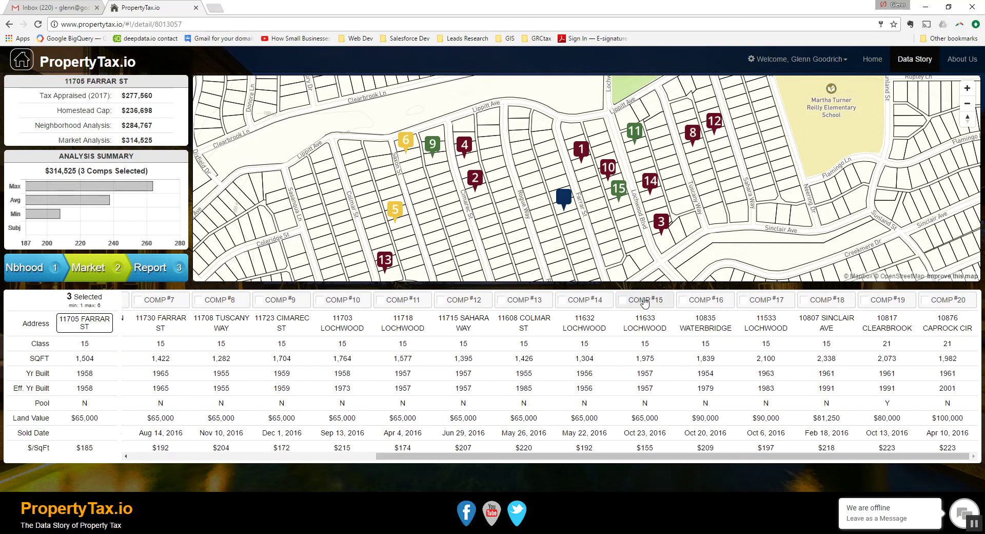
{"action": "double_click", "coordinate": [647, 344]}
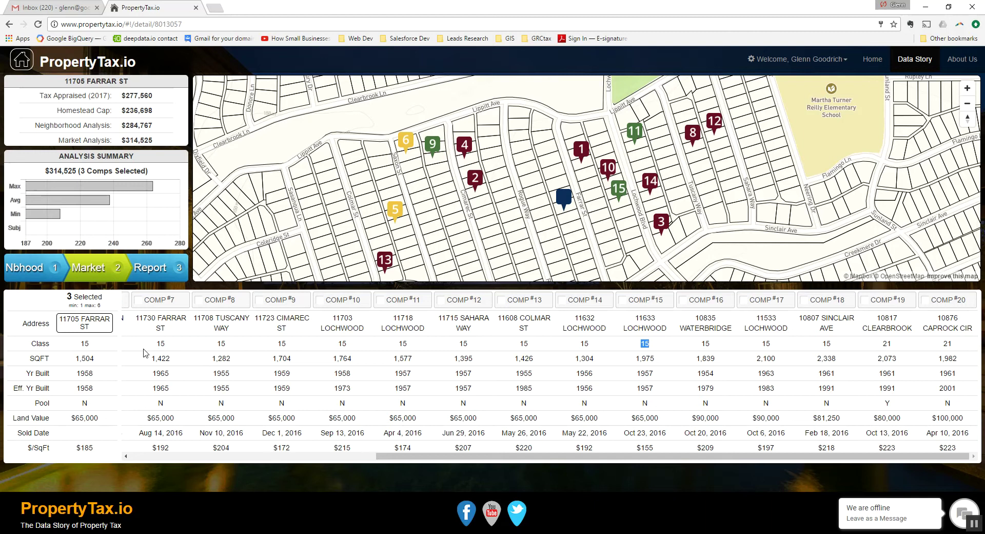
{"action": "double_click", "coordinate": [83, 344]}
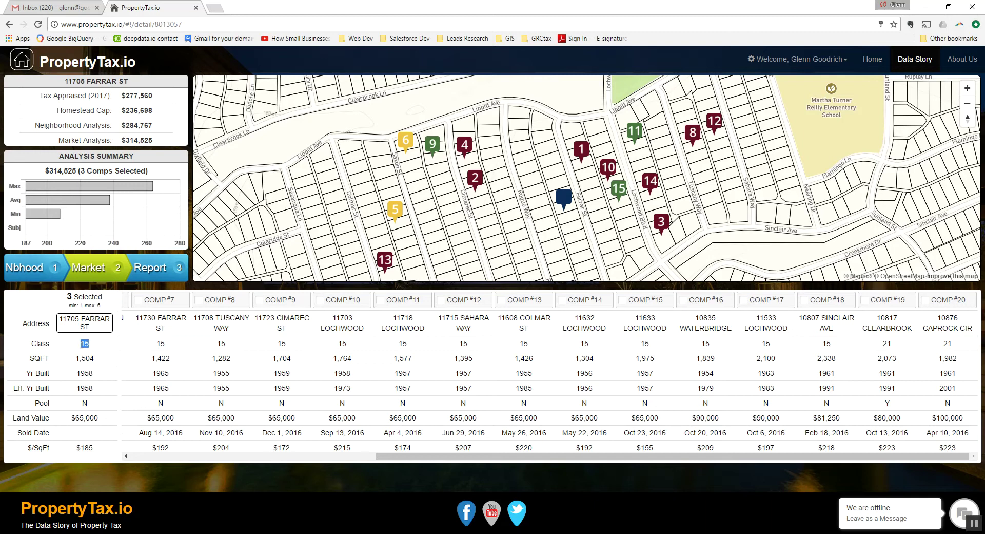
{"action": "double_click", "coordinate": [640, 359]}
{"action": "left_click_drag", "start_coordinate": [639, 373], "coordinate": [658, 374]}
{"action": "left_click", "coordinate": [644, 399]}
{"action": "left_click_drag", "start_coordinate": [632, 420], "coordinate": [662, 419]}
{"action": "left_click_drag", "start_coordinate": [151, 417], "coordinate": [154, 417]}
- Add comps 15, 11 and 9 to the market comps selection
{"action": "left_click", "coordinate": [632, 303]}
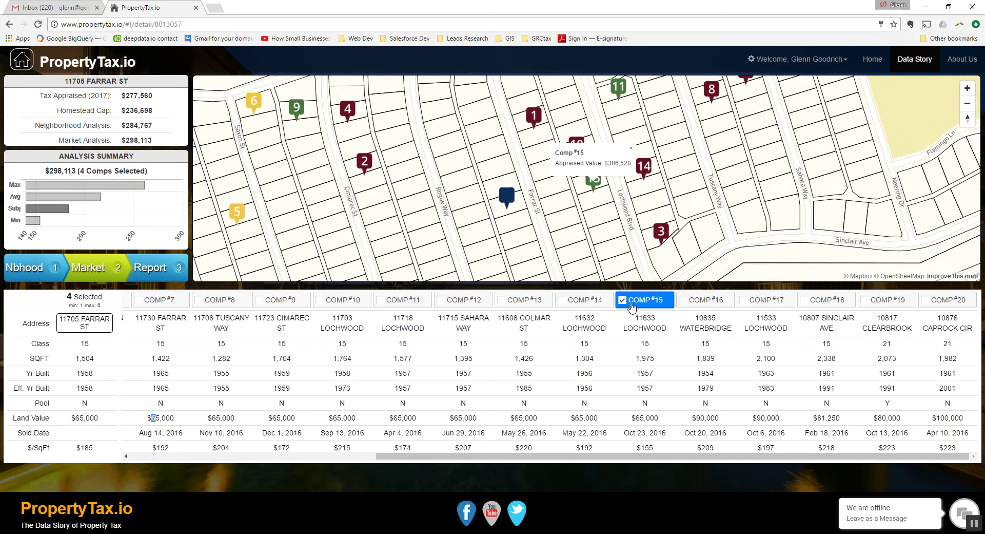
{"action": "left_click", "coordinate": [625, 147]}
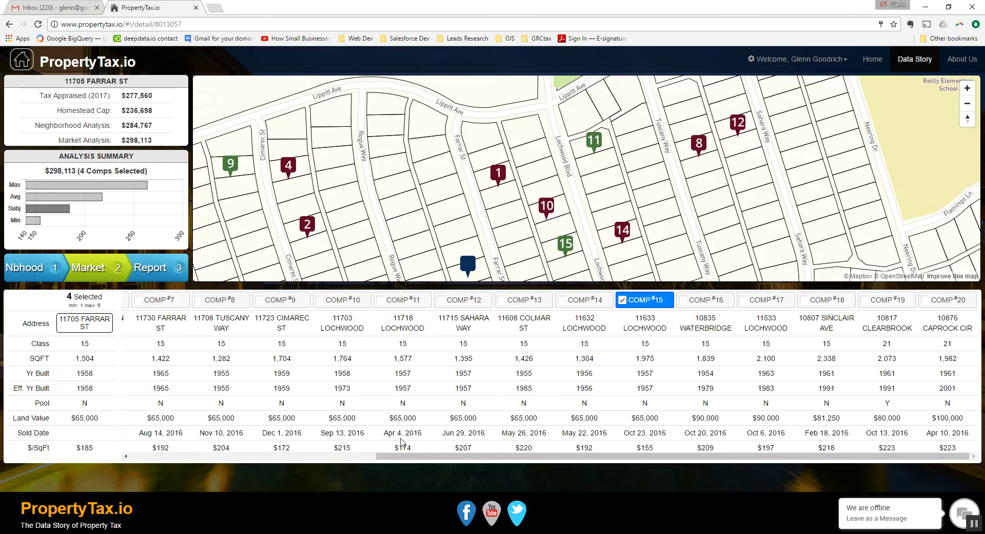
{"action": "left_click", "coordinate": [391, 303]}
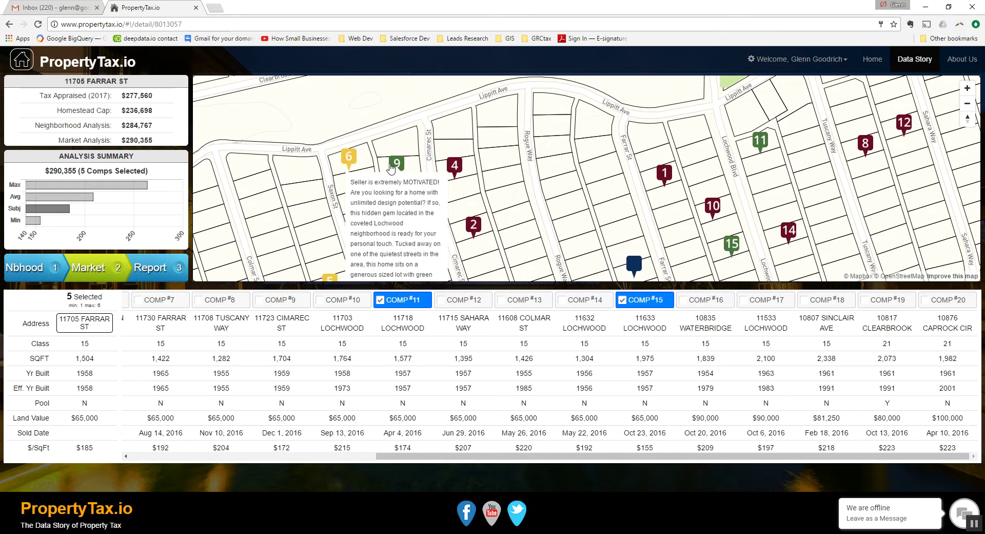
{"action": "left_click_drag", "start_coordinate": [309, 230], "coordinate": [303, 157]}
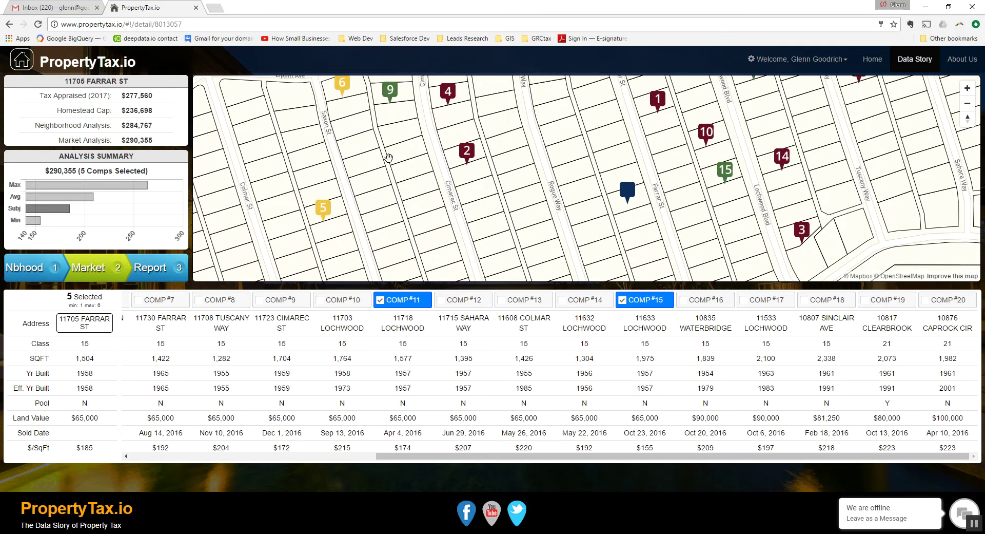
{"action": "left_click_drag", "start_coordinate": [389, 158], "coordinate": [389, 165]}
{"action": "left_click_drag", "start_coordinate": [482, 459], "coordinate": [373, 459]}
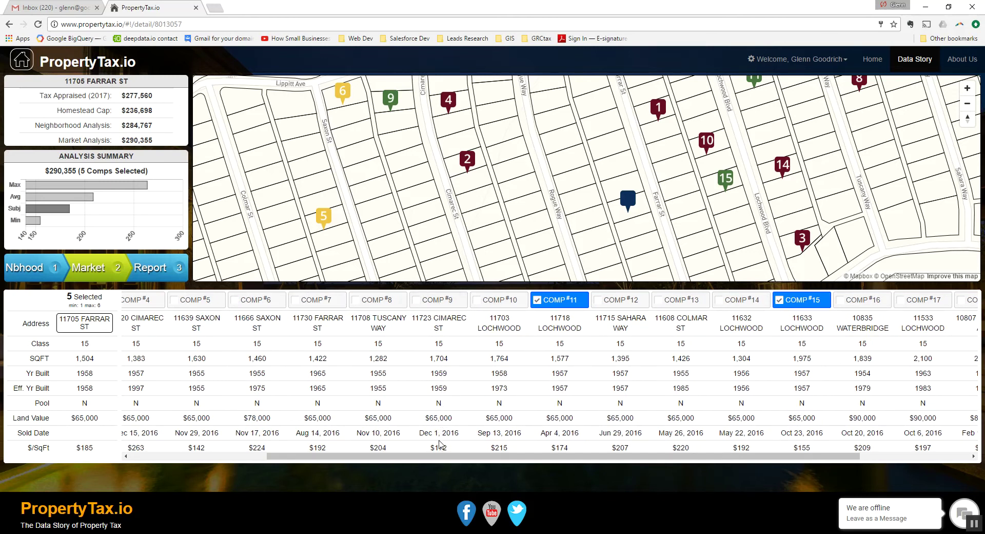
{"action": "left_click", "coordinate": [436, 300]}
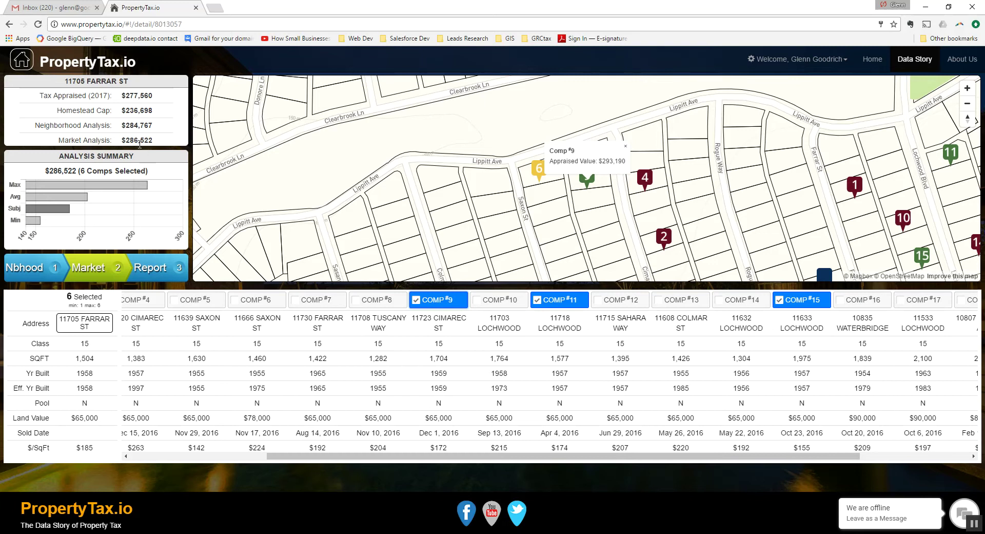
{"action": "left_click_drag", "start_coordinate": [458, 457], "coordinate": [322, 458]}
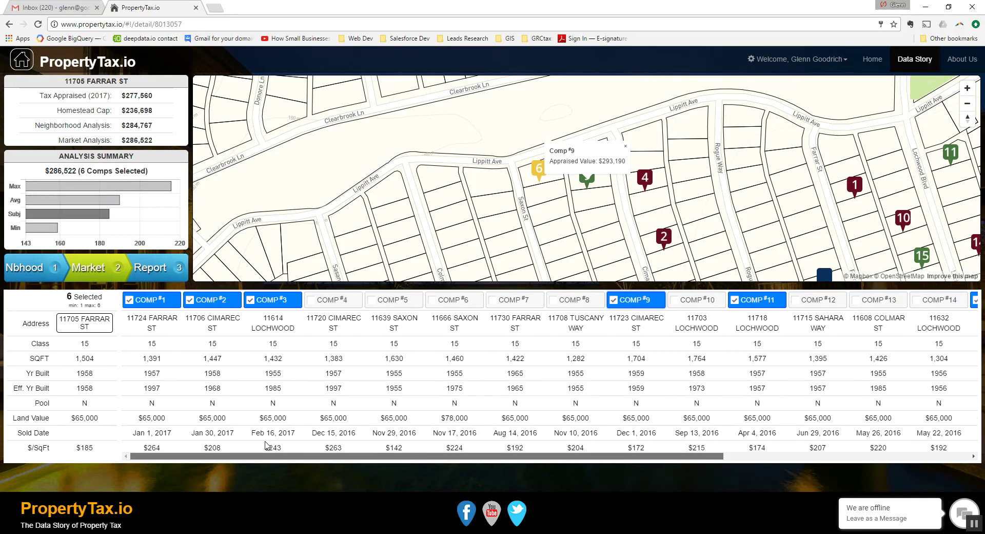
- Uncheck comps 1, 2 and 3, then highlight the $258,519 Market and $277,560 Tax Appraised values
{"action": "left_click", "coordinate": [96, 270]}
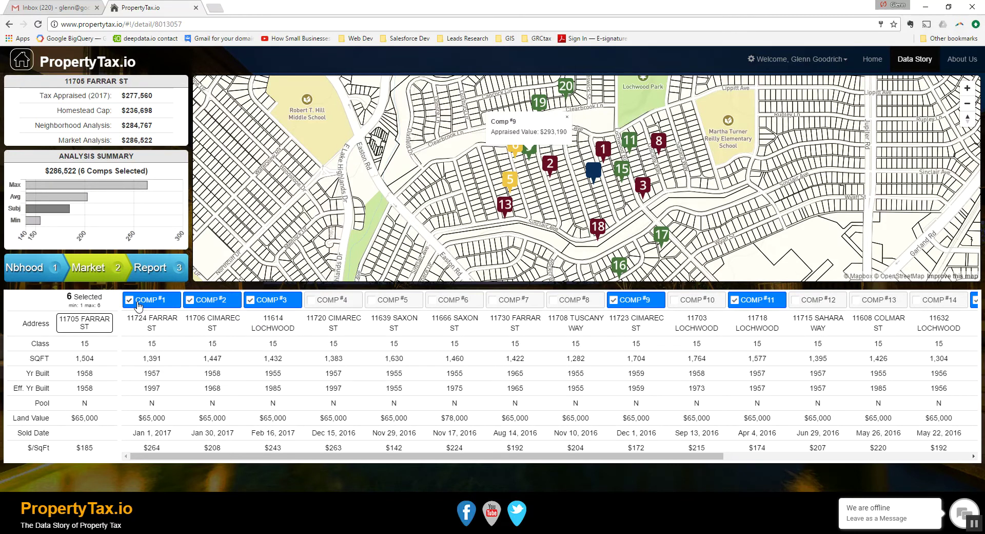
{"action": "left_click", "coordinate": [139, 303]}
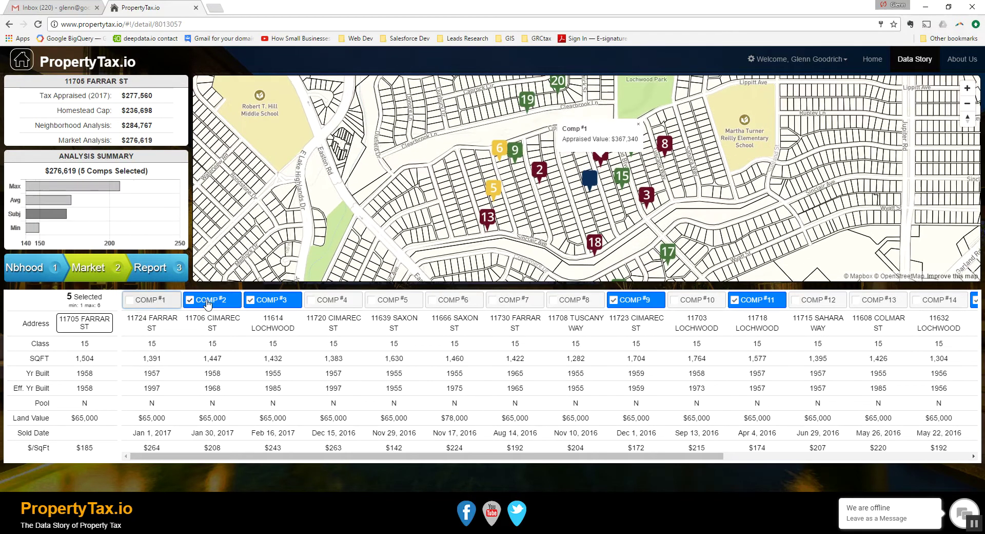
{"action": "left_click", "coordinate": [207, 301]}
{"action": "left_click", "coordinate": [270, 300]}
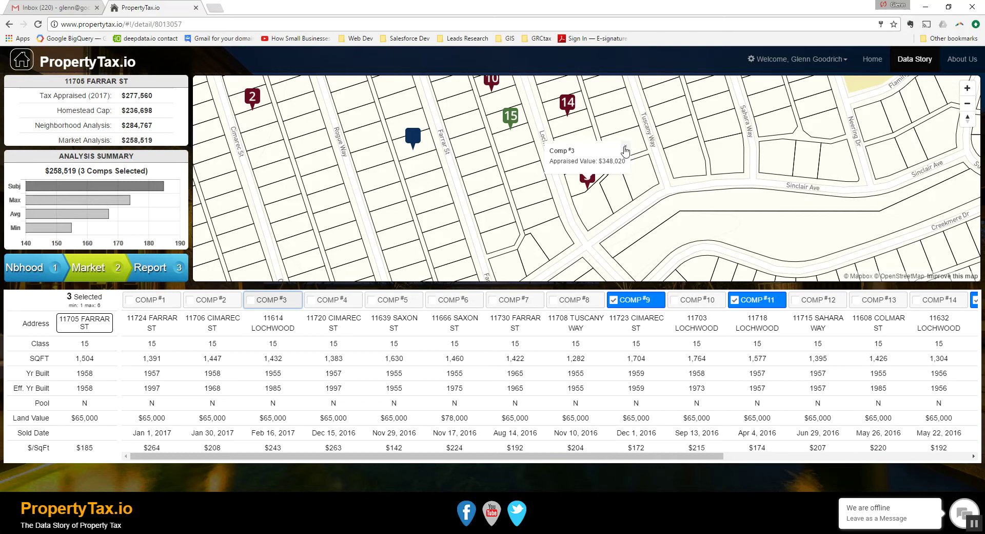
{"action": "left_click", "coordinate": [625, 150]}
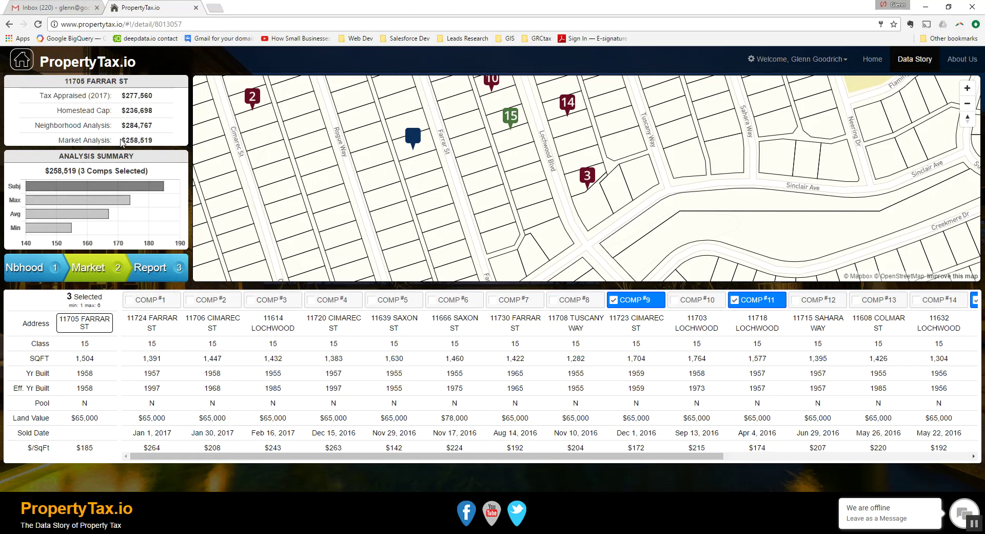
{"action": "left_click_drag", "start_coordinate": [121, 140], "coordinate": [165, 140]}
{"action": "left_click_drag", "start_coordinate": [122, 95], "coordinate": [163, 100]}
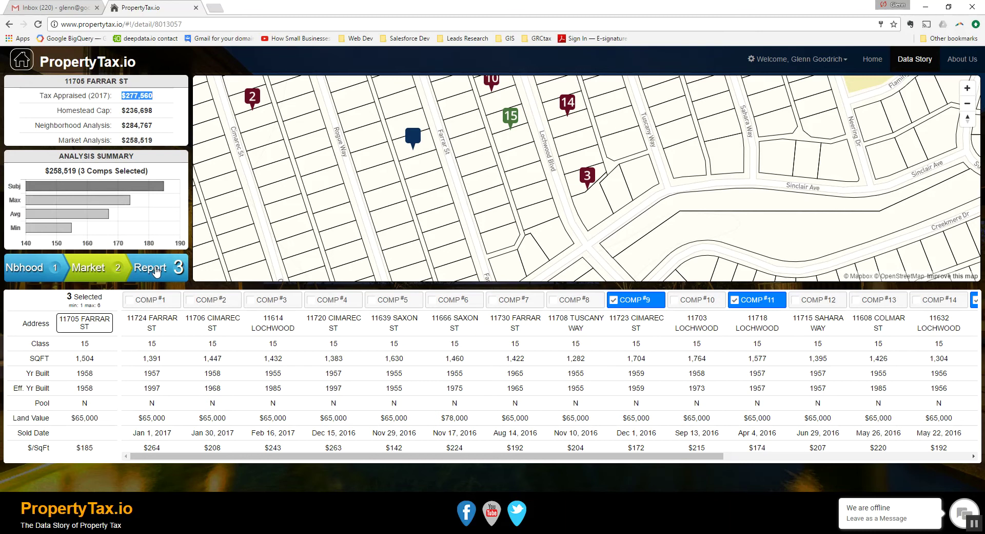
{"action": "left_click", "coordinate": [157, 271]}
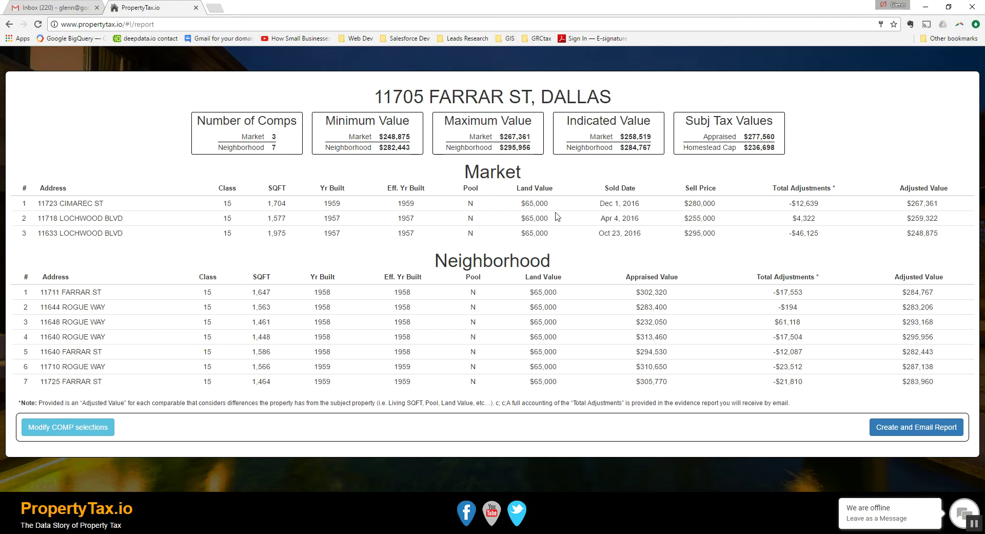
{"action": "left_click", "coordinate": [921, 432]}
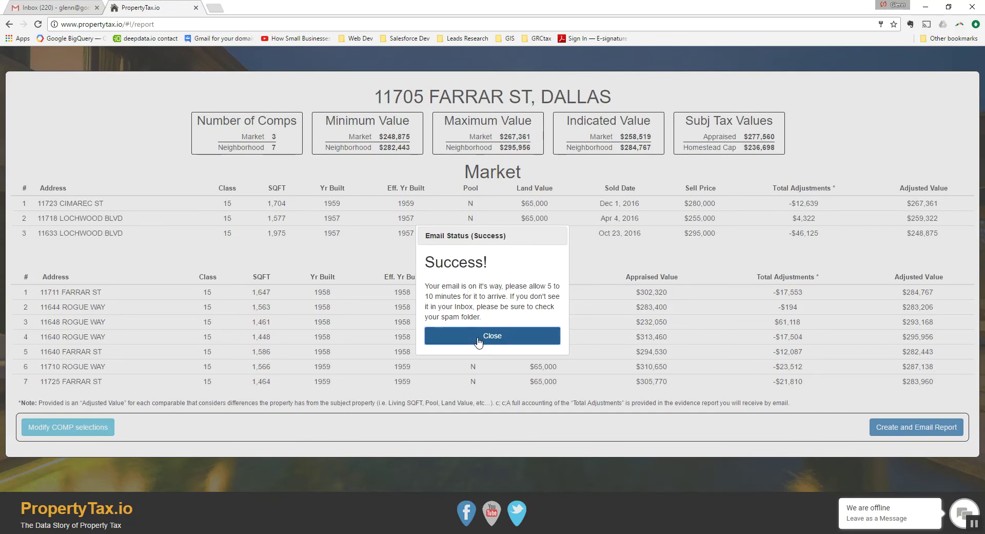
{"action": "left_click", "coordinate": [477, 334]}
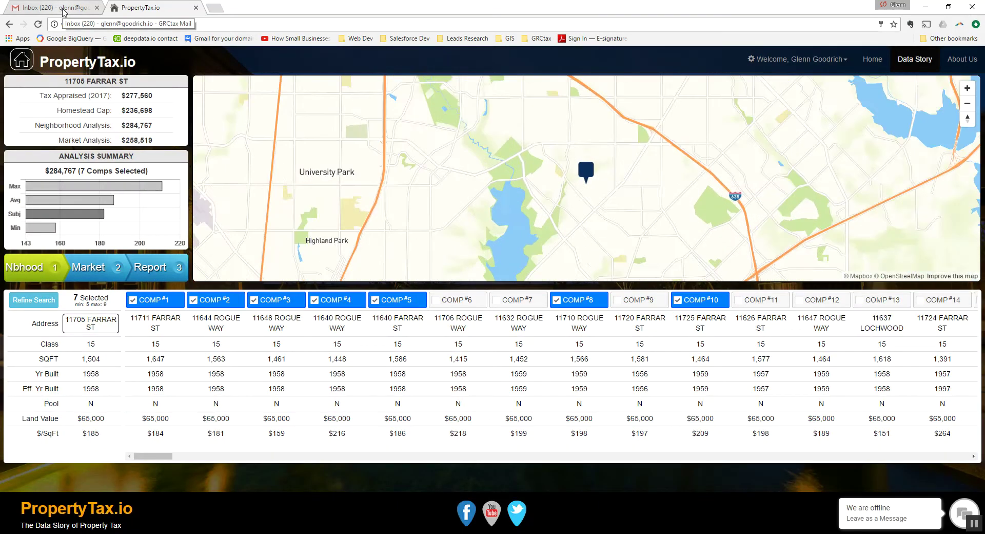
{"action": "left_click", "coordinate": [63, 11]}
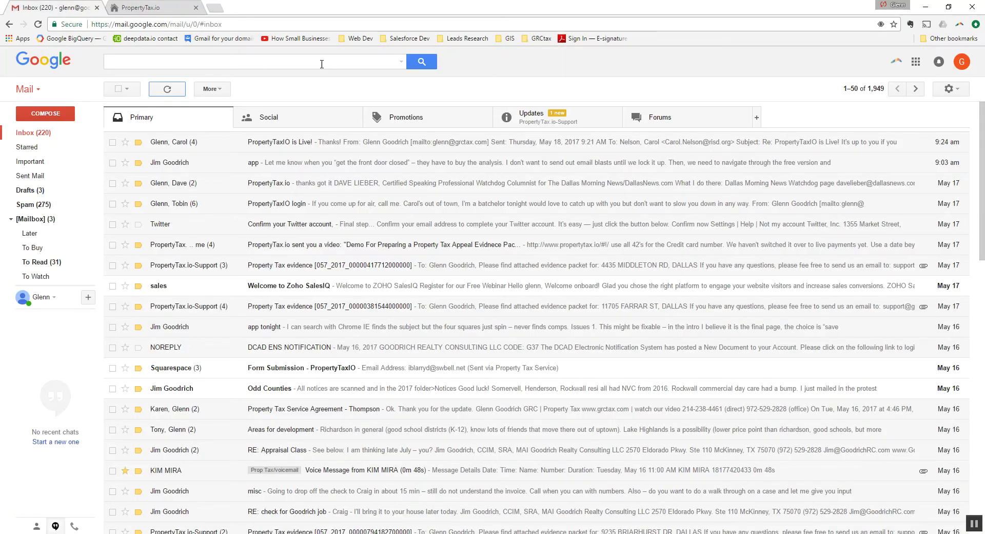
- Open the Property Tax evidence email under Updates and scroll through its attached PDF comp grid
{"action": "left_click", "coordinate": [524, 125]}
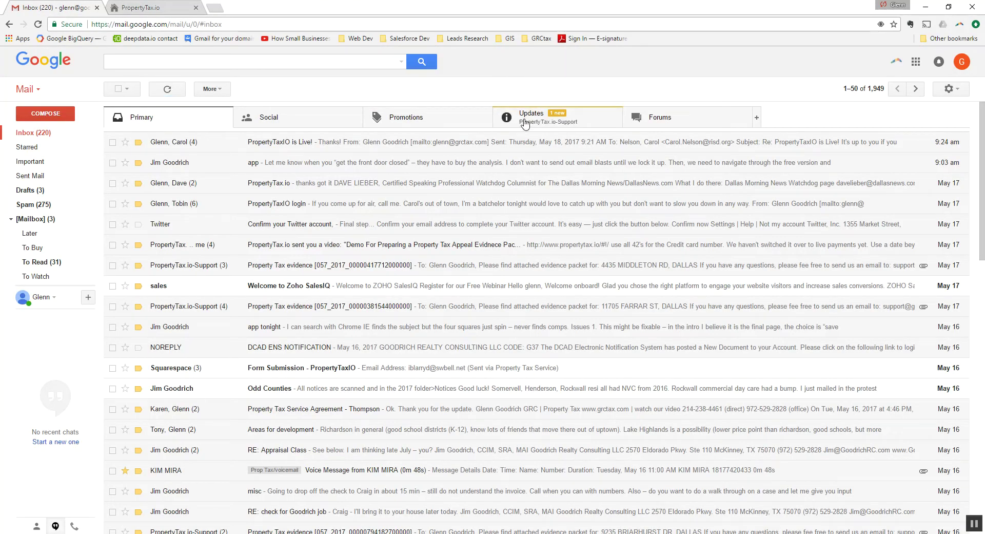
{"action": "left_click", "coordinate": [208, 144]}
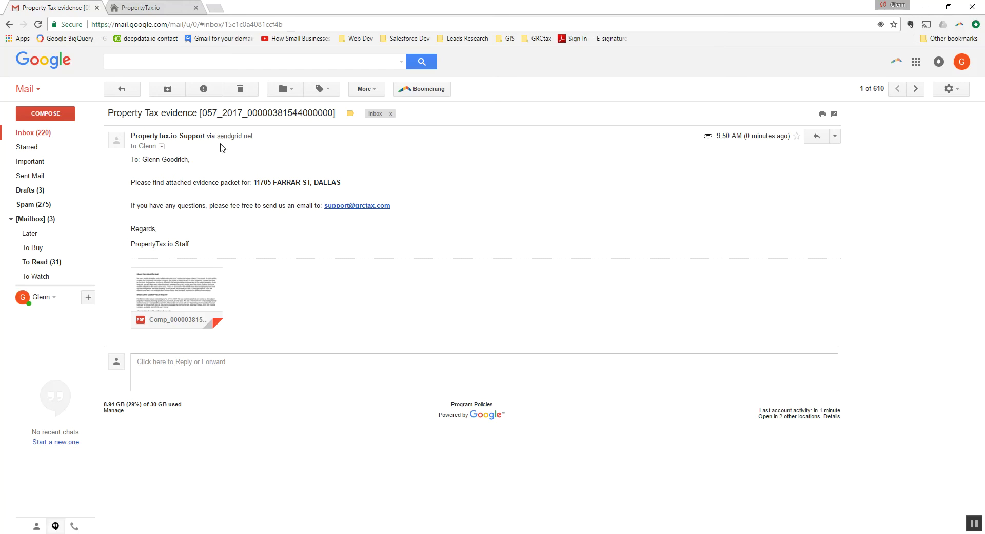
{"action": "left_click", "coordinate": [196, 296]}
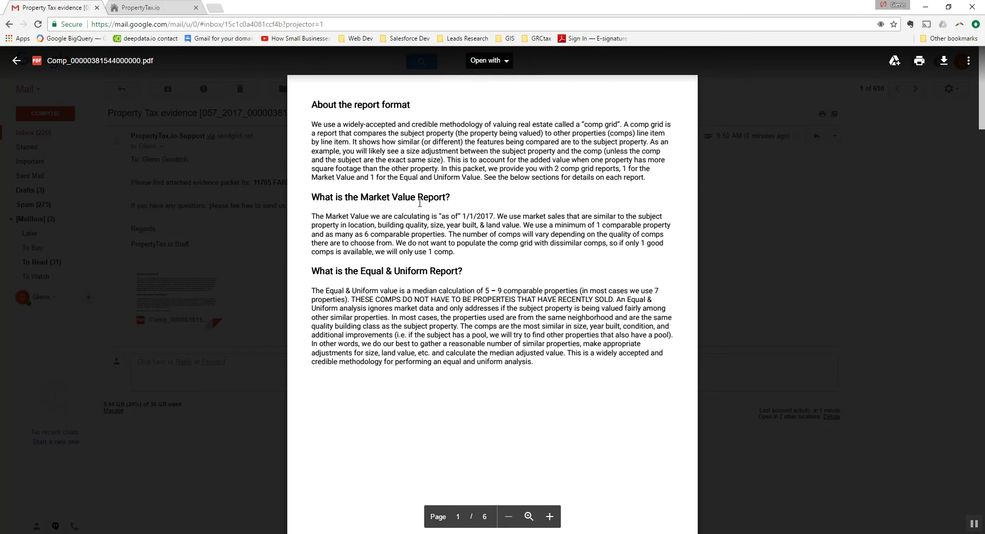
{"action": "scroll", "coordinate": [420, 202], "scroll_direction": "down", "scroll_amount": 8}
{"action": "scroll", "coordinate": [420, 207], "scroll_direction": "down", "scroll_amount": 2}
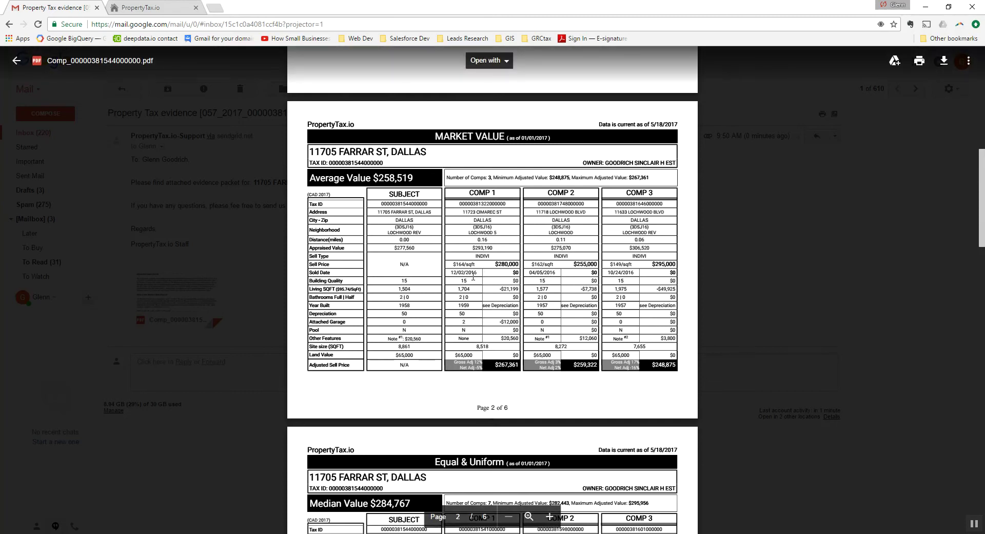
- Zoom the comp grid to page width and highlight the Living SQFT row comparing 1,504 sq ft to comps 1,704, 1,577 and 1,975
{"action": "left_click", "coordinate": [529, 516]}
{"action": "scroll", "coordinate": [523, 308], "scroll_direction": "up", "scroll_amount": 3}
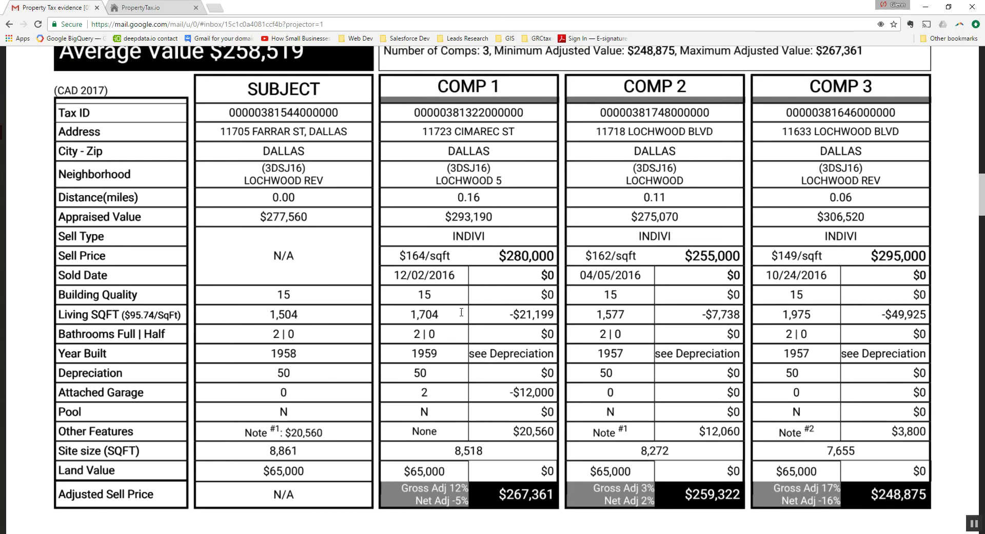
{"action": "left_click_drag", "start_coordinate": [55, 295], "coordinate": [819, 295]}
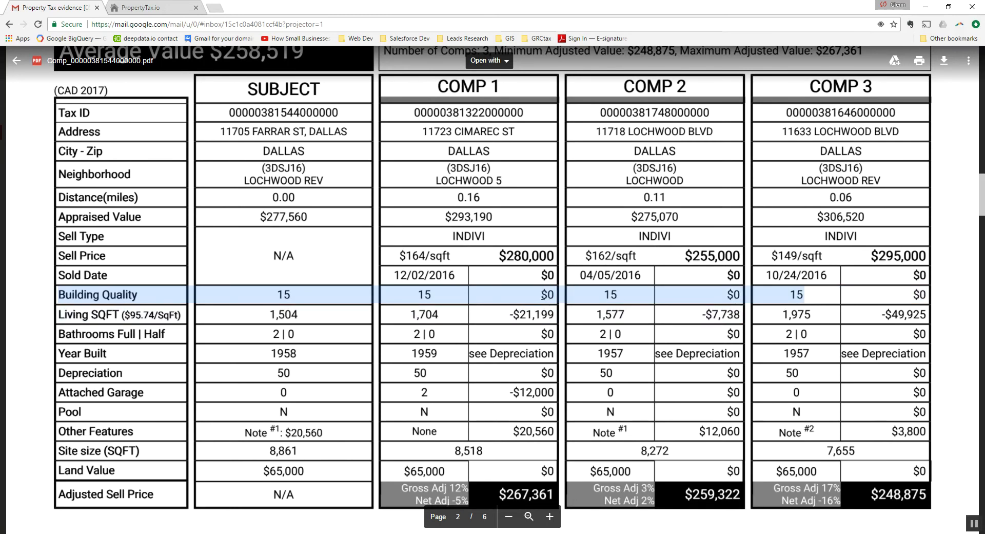
{"action": "left_click", "coordinate": [439, 315]}
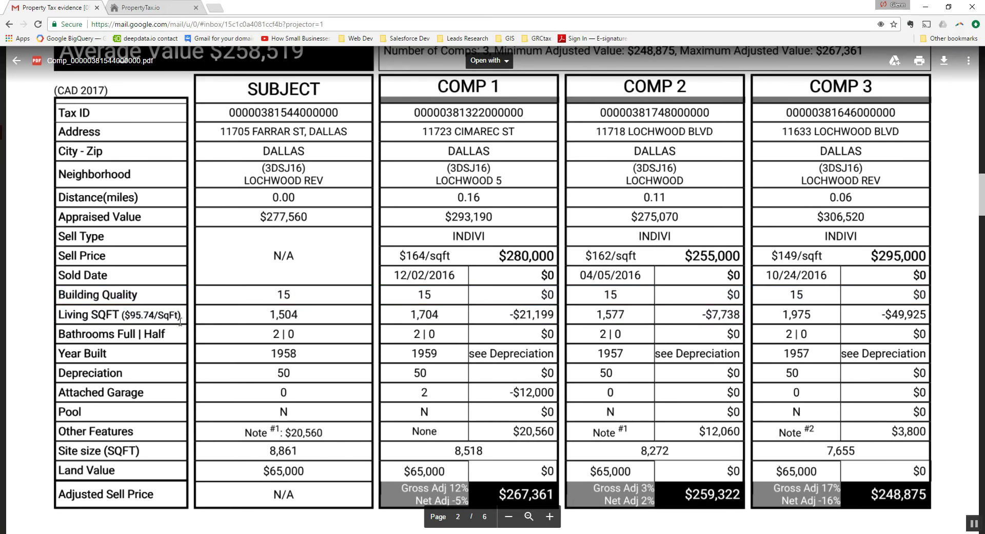
{"action": "left_click_drag", "start_coordinate": [271, 315], "coordinate": [905, 320]}
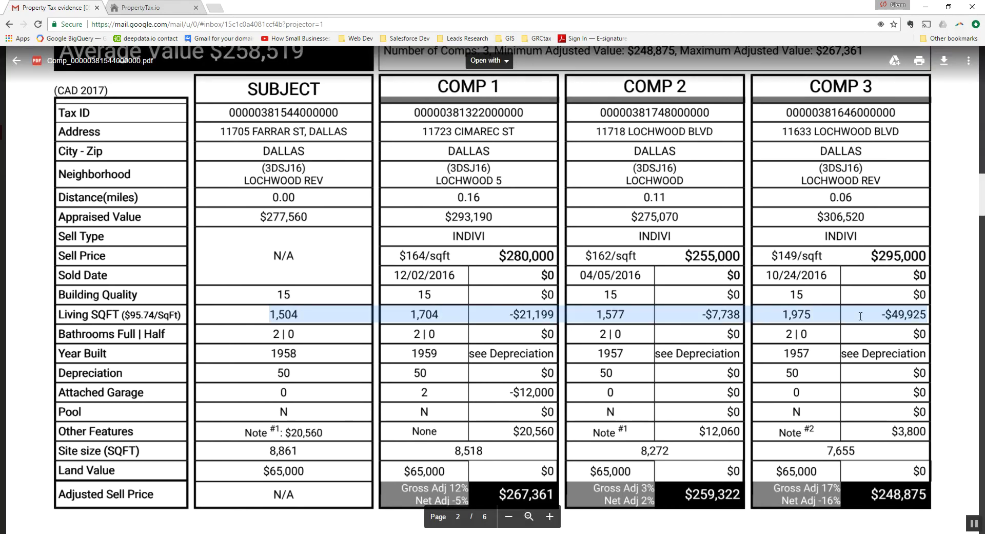